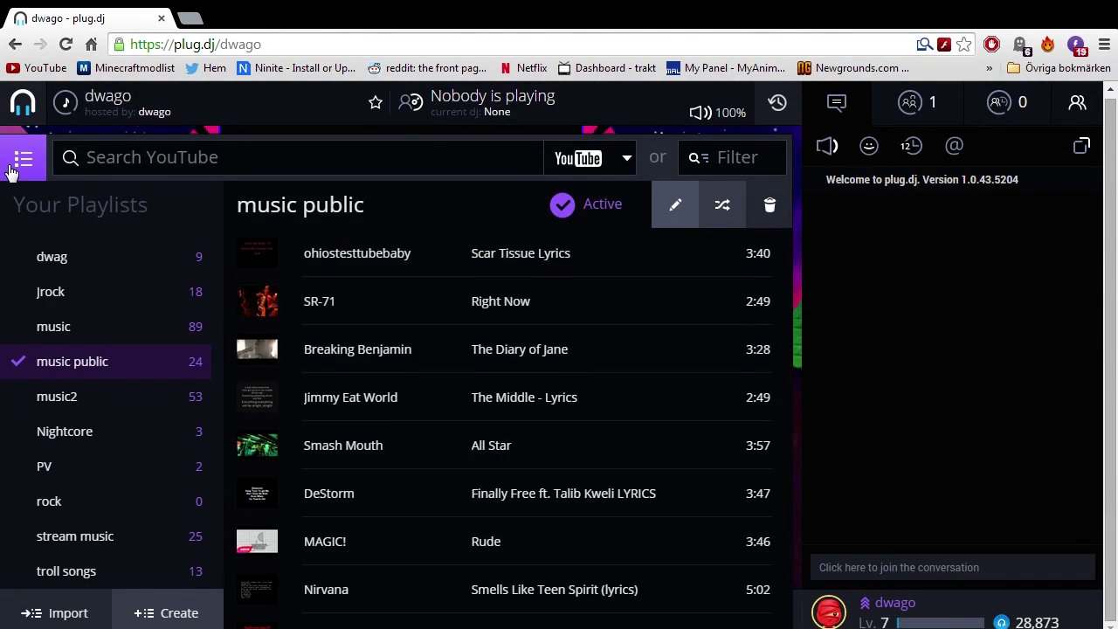
Close the playlist panel and mute the room's sound to 0%
{"action": "left_click", "coordinate": [22, 162]}
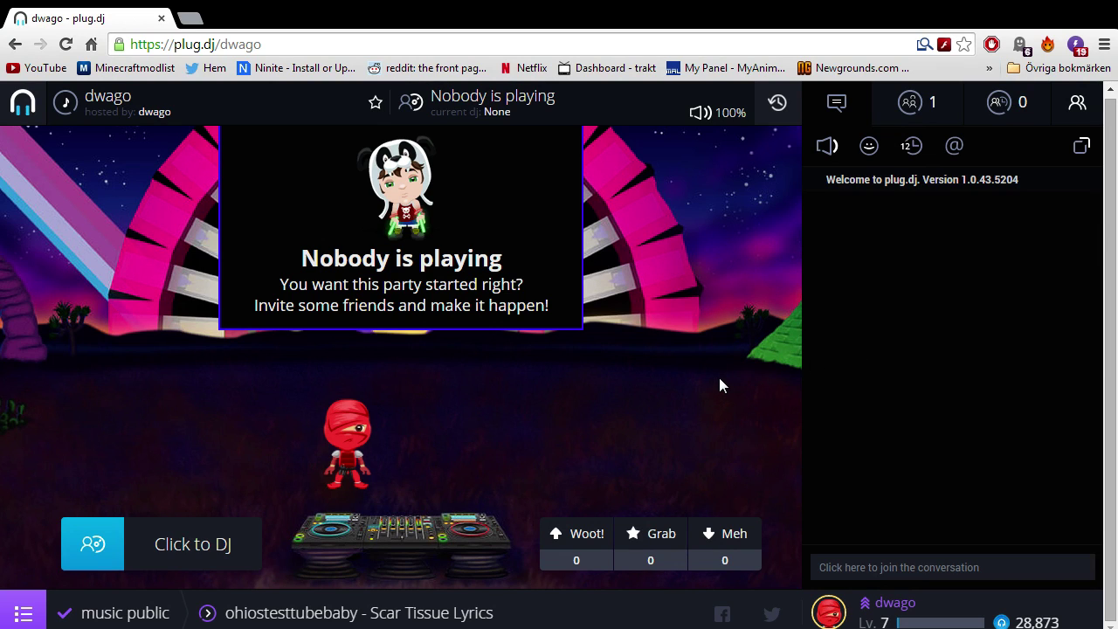
{"action": "left_click", "coordinate": [702, 114]}
Reopen the playlists, start a new playlist, and clear its autofilled name field
{"action": "left_click", "coordinate": [20, 612]}
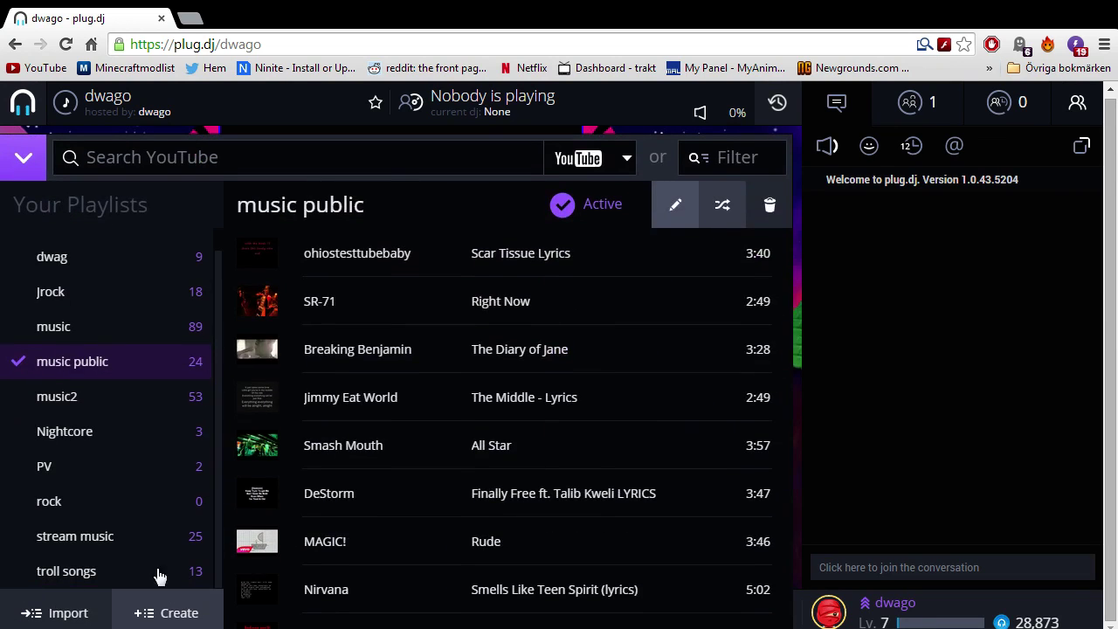
{"action": "scroll", "coordinate": [381, 528], "scroll_direction": "down", "scroll_amount": 5}
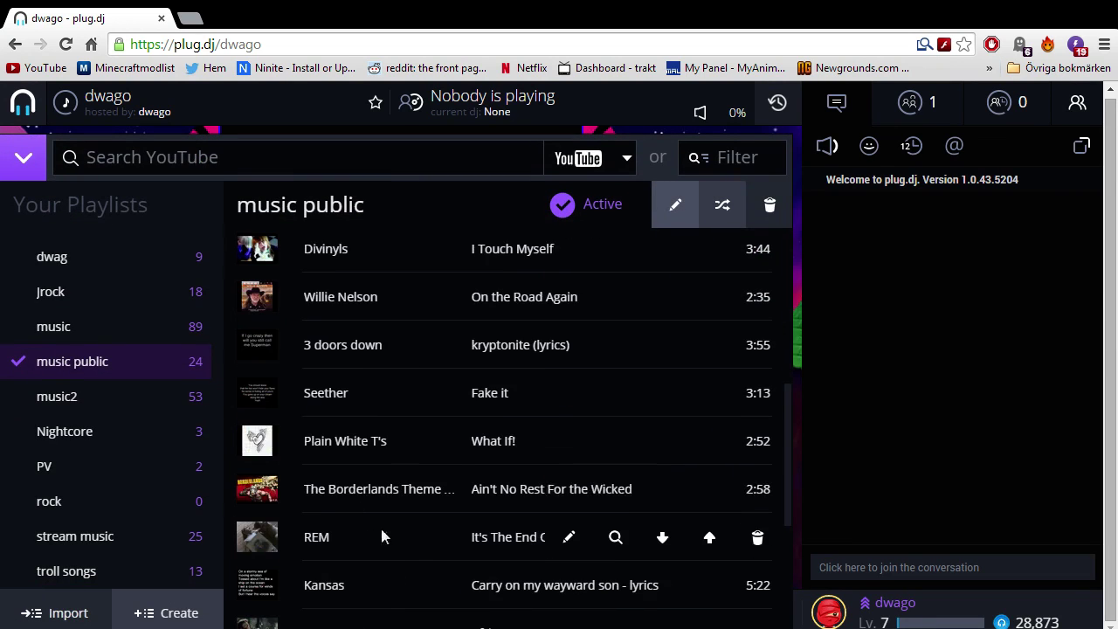
{"action": "left_click", "coordinate": [162, 614]}
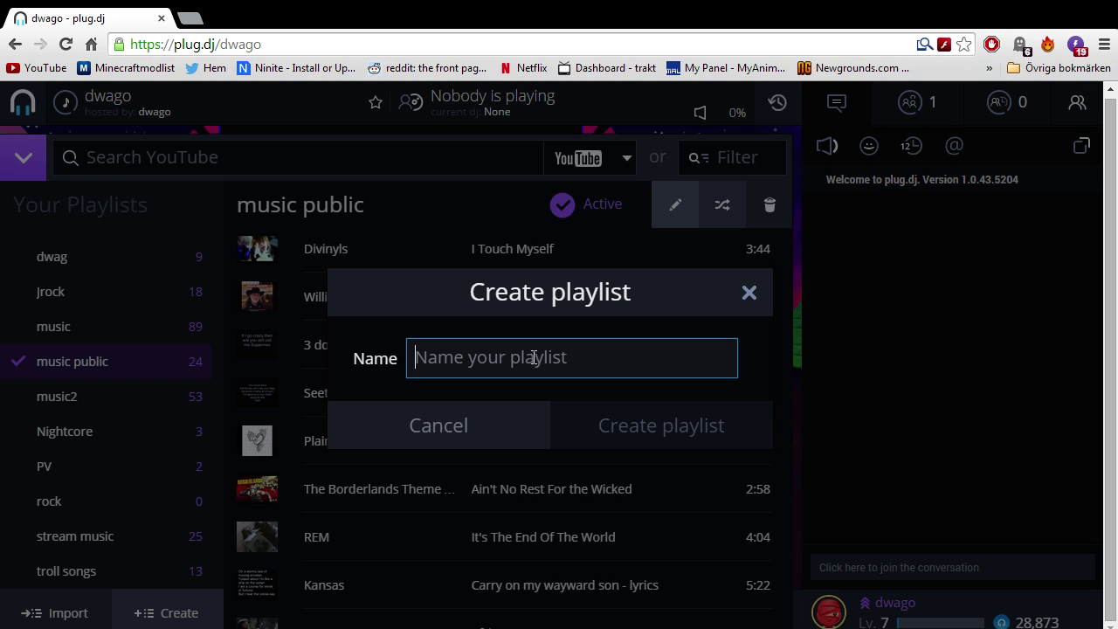
{"action": "key", "text": "Down"}
{"action": "key", "text": "Down"}
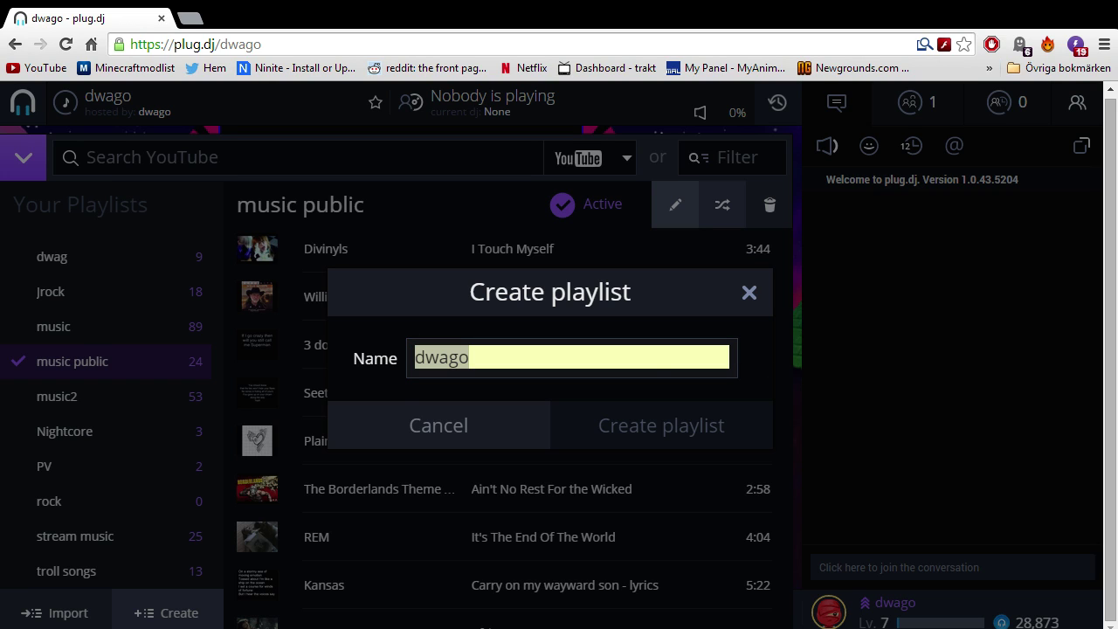
{"action": "key", "text": "Return"}
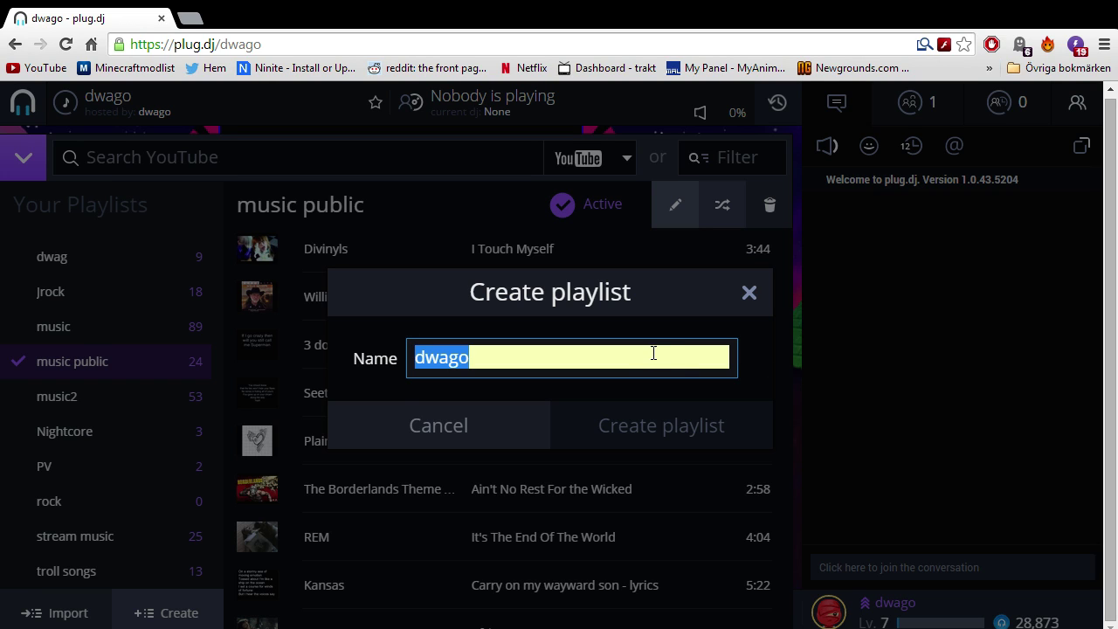
{"action": "type", "text": "dwa"}
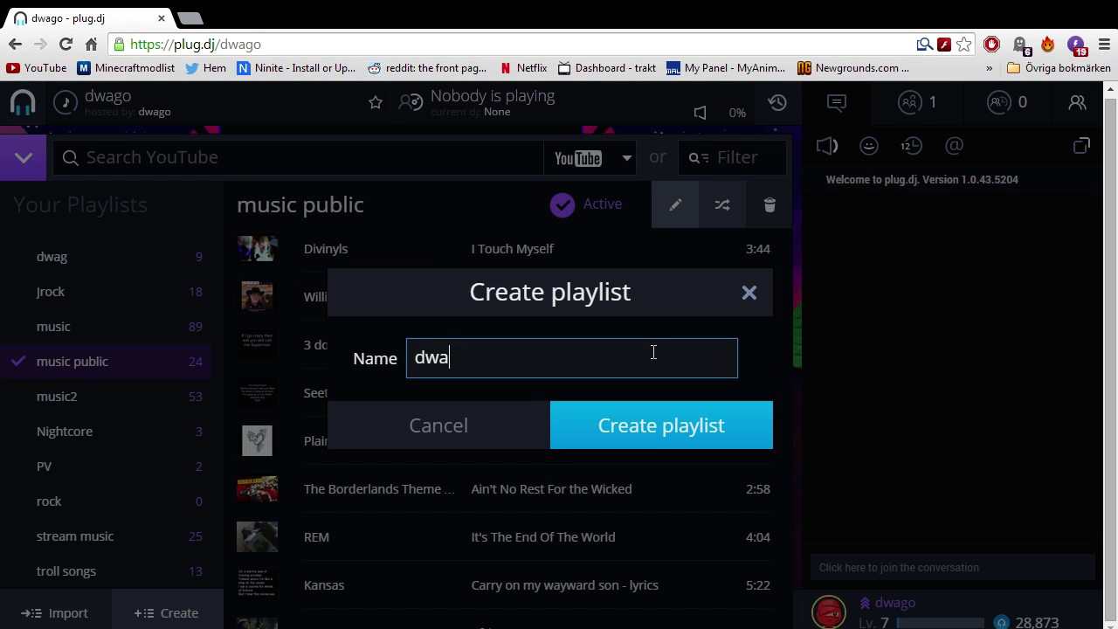
{"action": "key", "text": "ctrl+a"}
{"action": "key", "text": "BackSpace"}
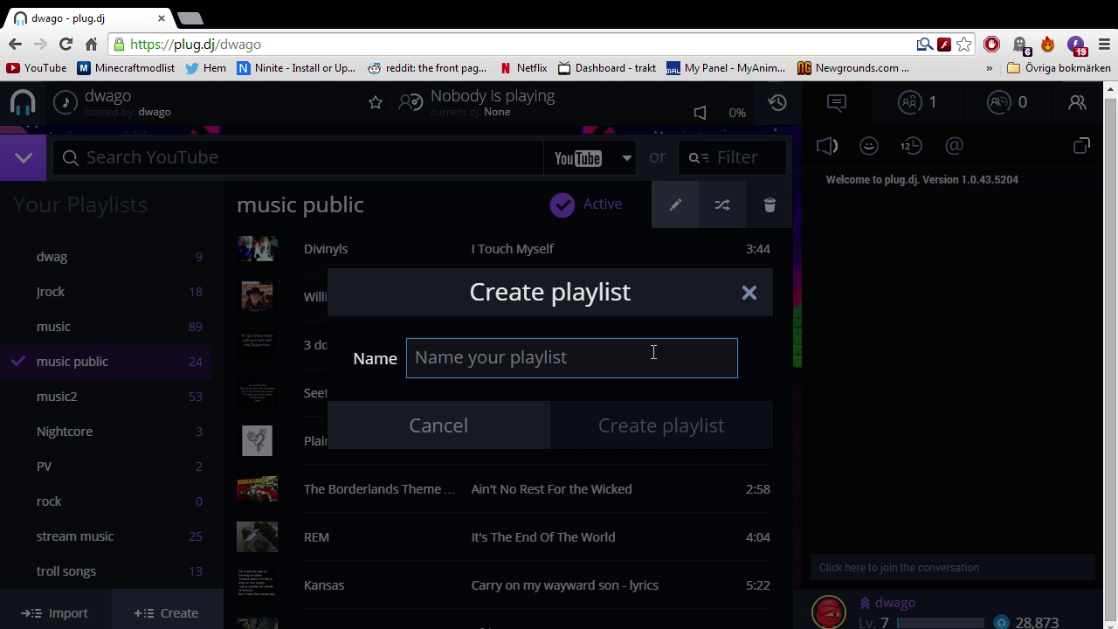
Name the new playlist 'test' and create it
{"action": "type", "text": "test"}
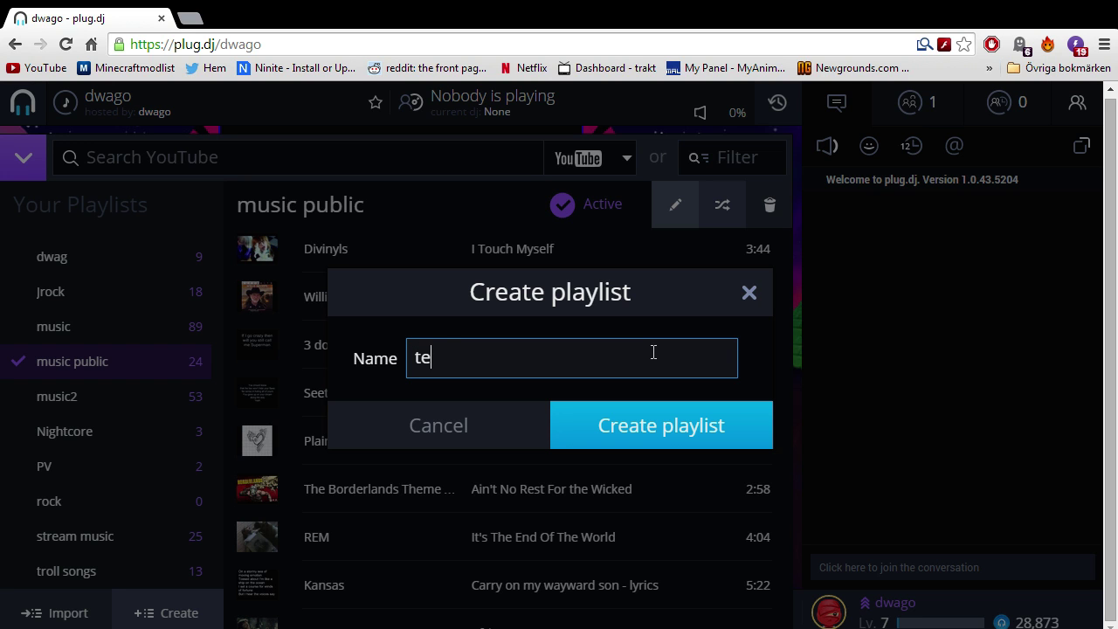
{"action": "left_click", "coordinate": [602, 415]}
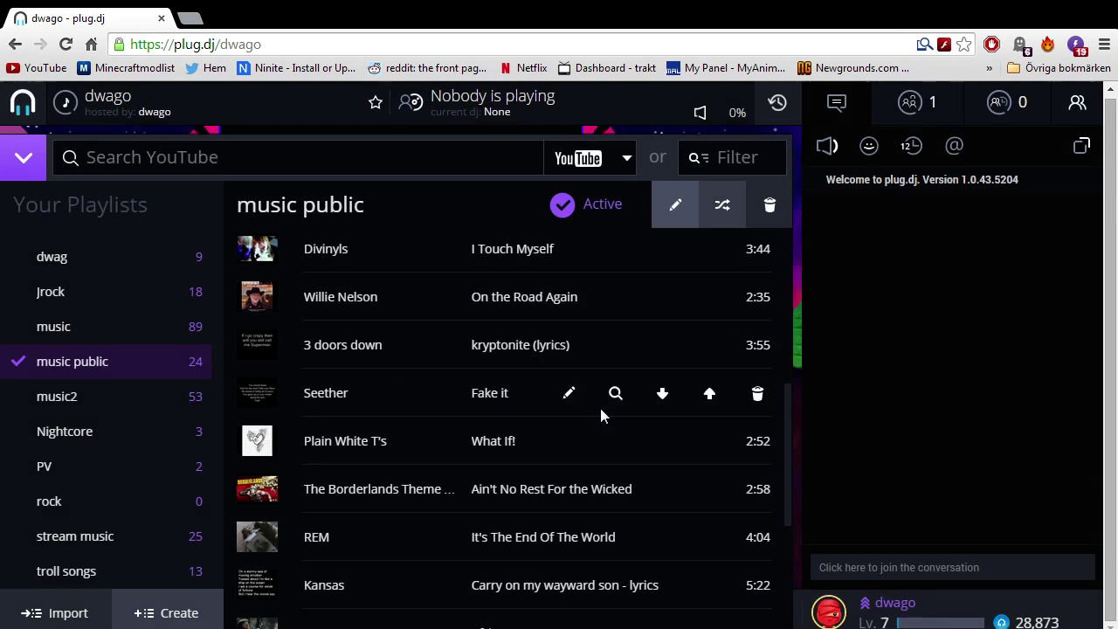
{"action": "scroll", "coordinate": [287, 361], "scroll_direction": "down", "scroll_amount": 3}
{"action": "scroll", "coordinate": [95, 516], "scroll_direction": "down", "scroll_amount": 1}
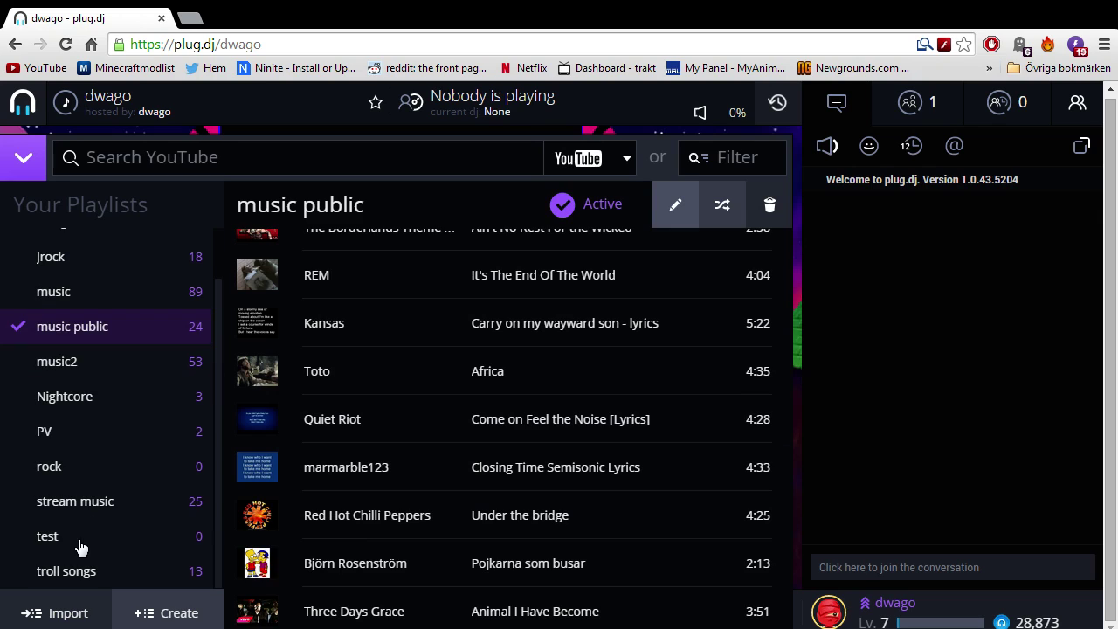
Open the empty test playlist, activate it, and close the playlist panel
{"action": "left_click", "coordinate": [79, 543]}
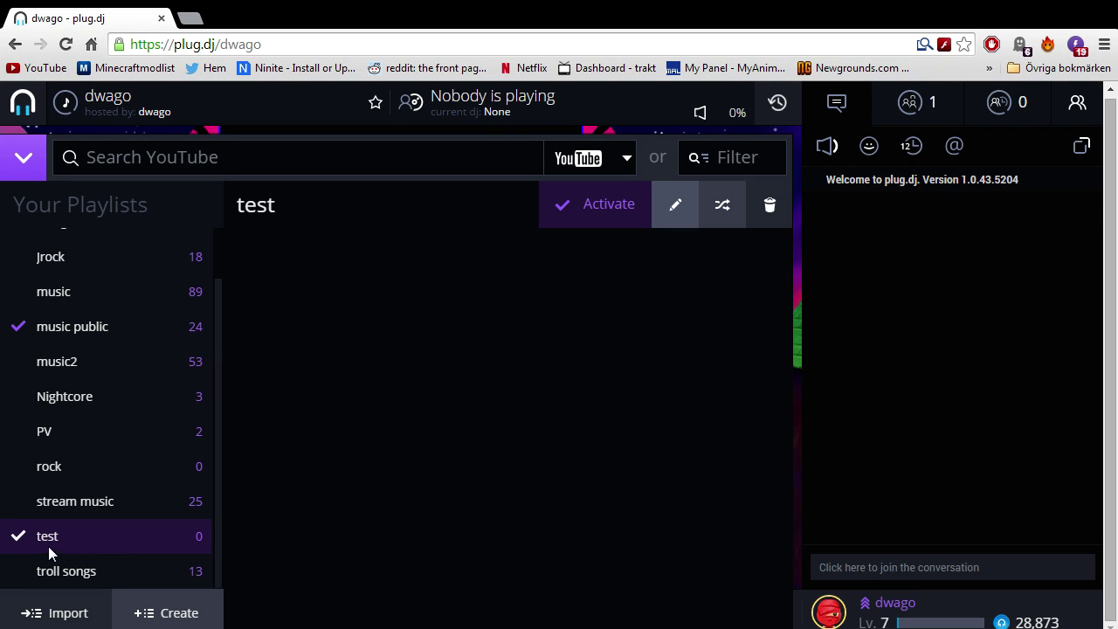
{"action": "left_click", "coordinate": [19, 546]}
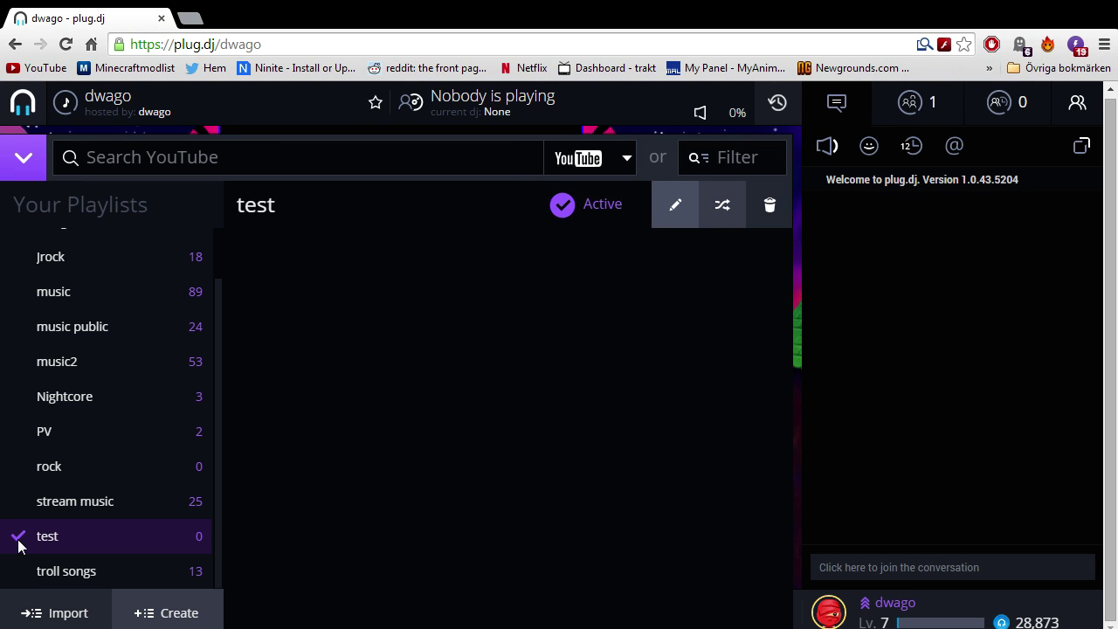
{"action": "left_click", "coordinate": [27, 170]}
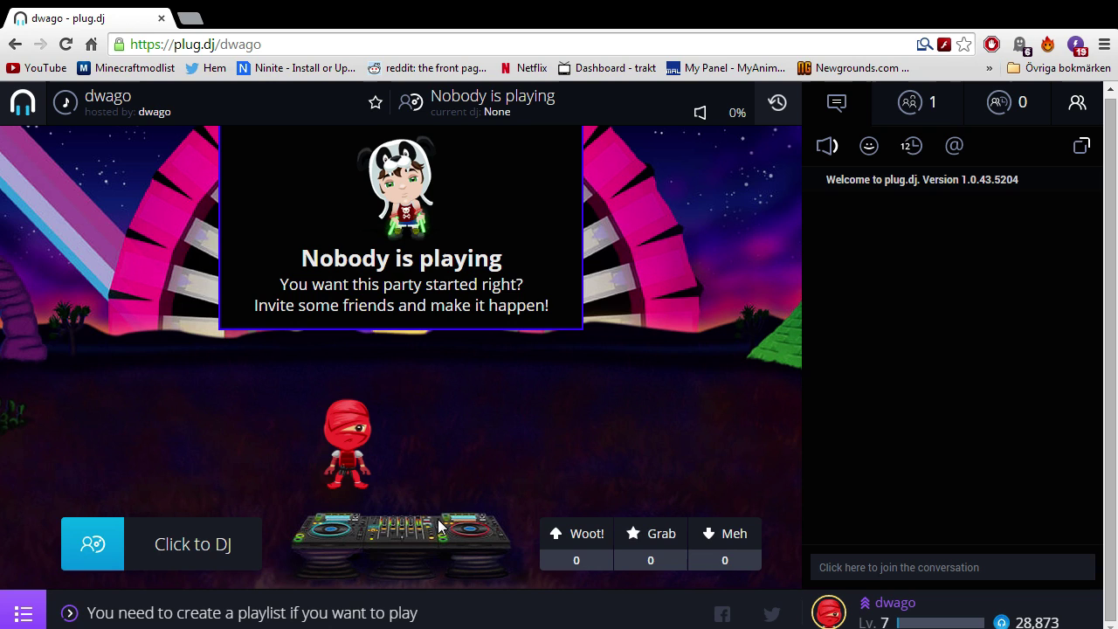
Reopen the playlists, look at music2, and make test the active playlist again
{"action": "left_click", "coordinate": [33, 609]}
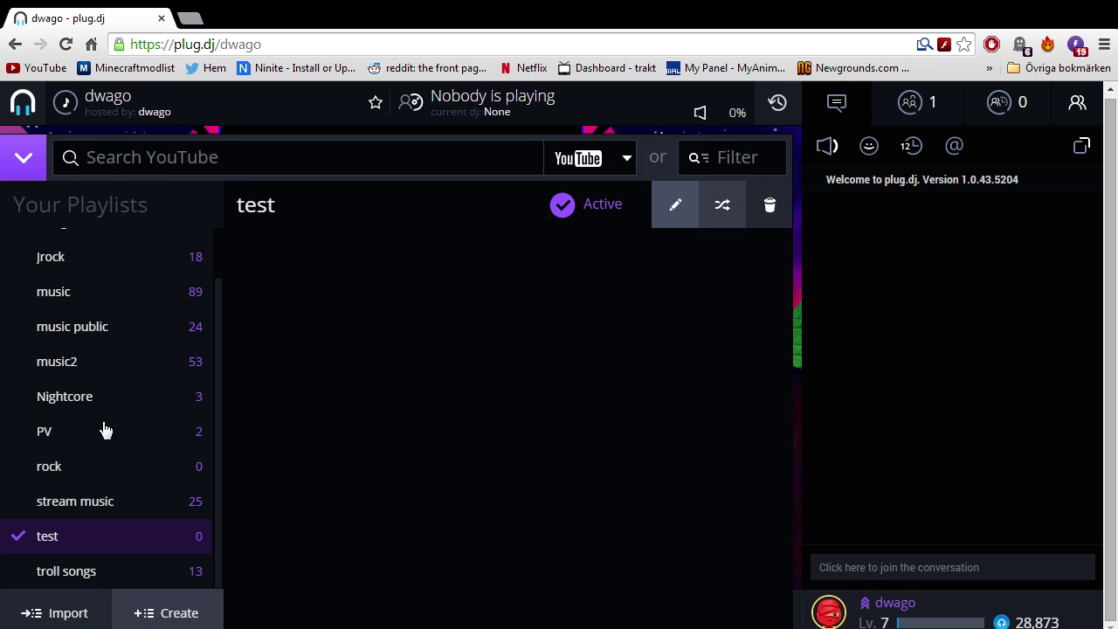
{"action": "left_click", "coordinate": [29, 371]}
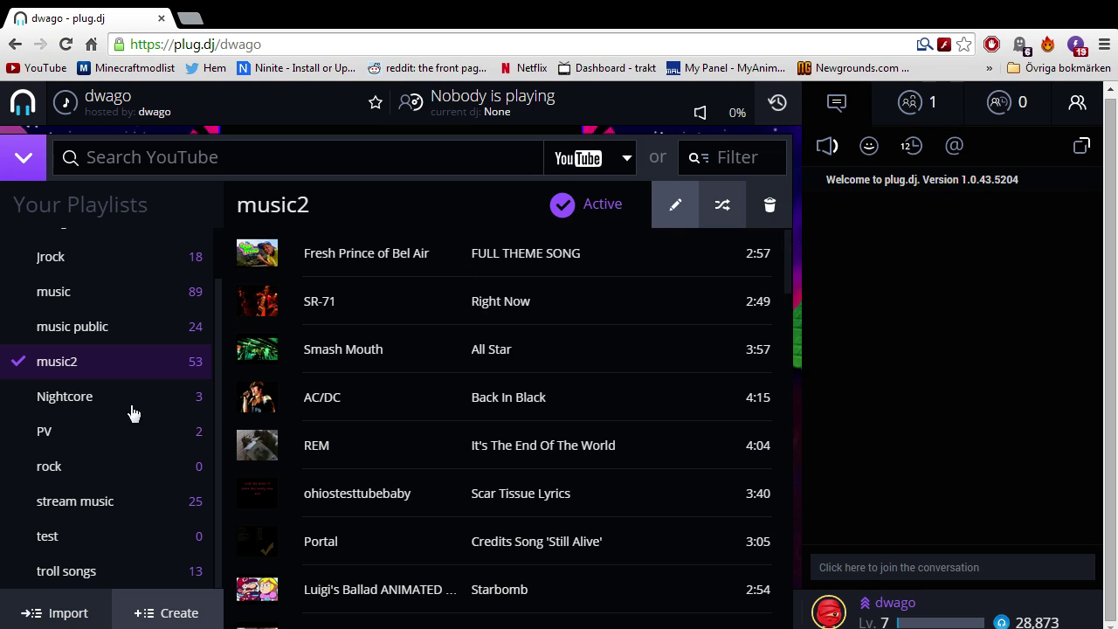
{"action": "left_click", "coordinate": [15, 543]}
{"action": "left_click", "coordinate": [16, 540]}
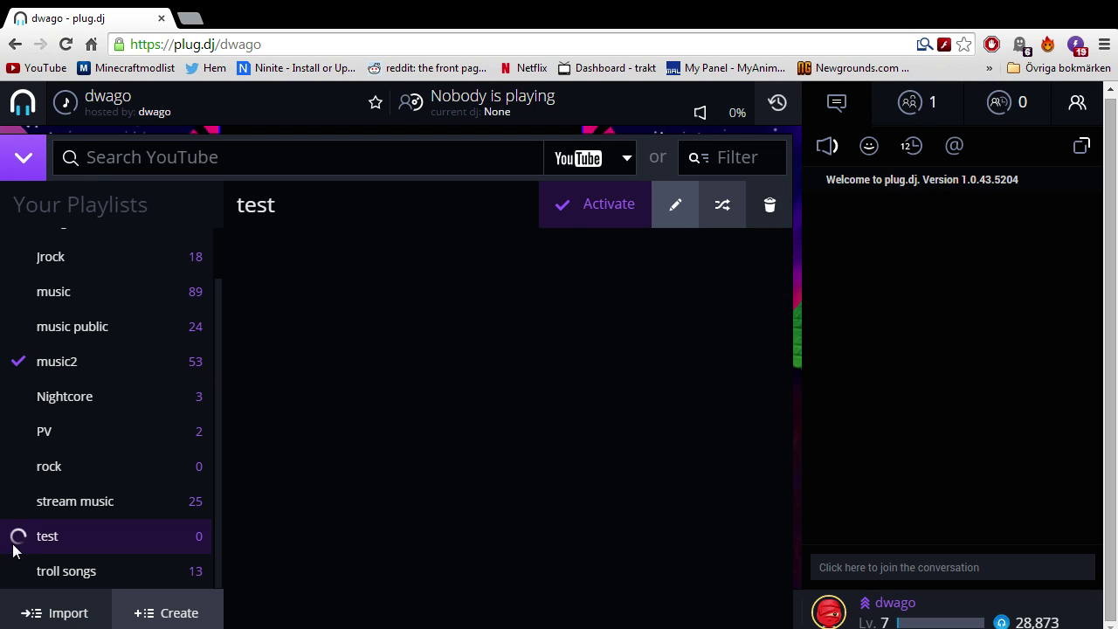
{"action": "left_click", "coordinate": [244, 161]}
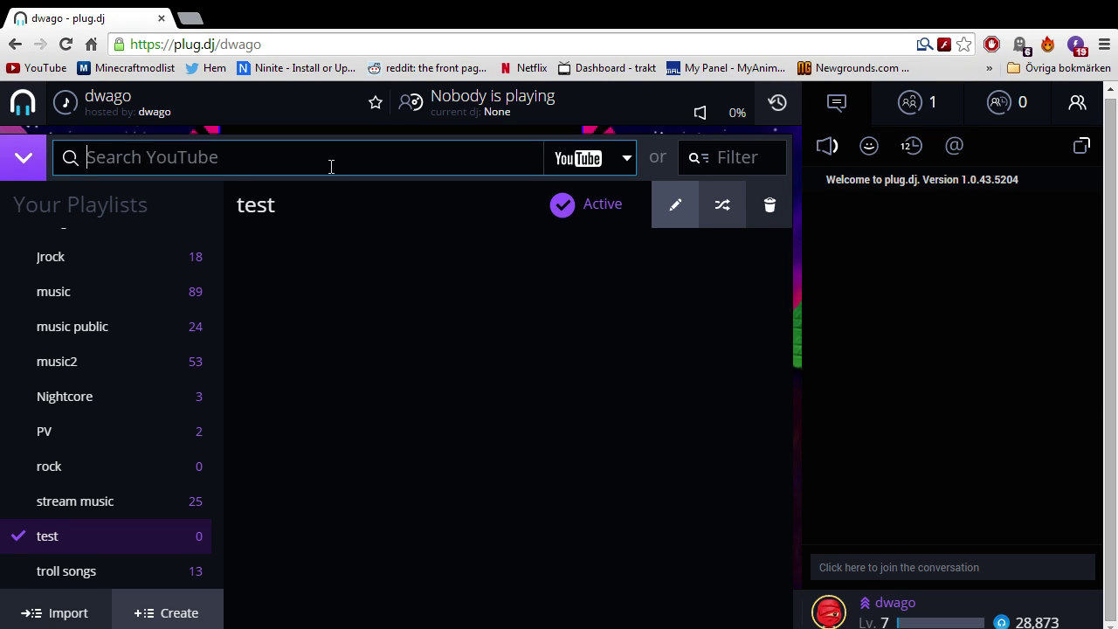
Search YouTube for 'green day american idiot' and drag the official video into test
{"action": "left_click", "coordinate": [273, 166]}
{"action": "type", "text": "green day"}
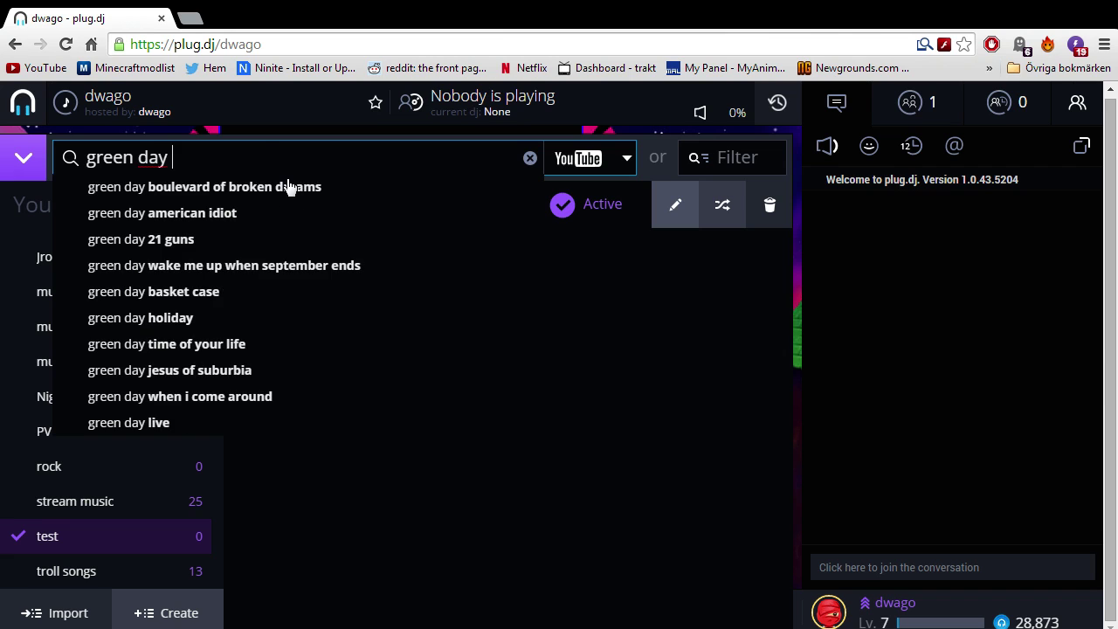
{"action": "key", "text": "Down"}
{"action": "key", "text": "Down"}
{"action": "key", "text": "Return"}
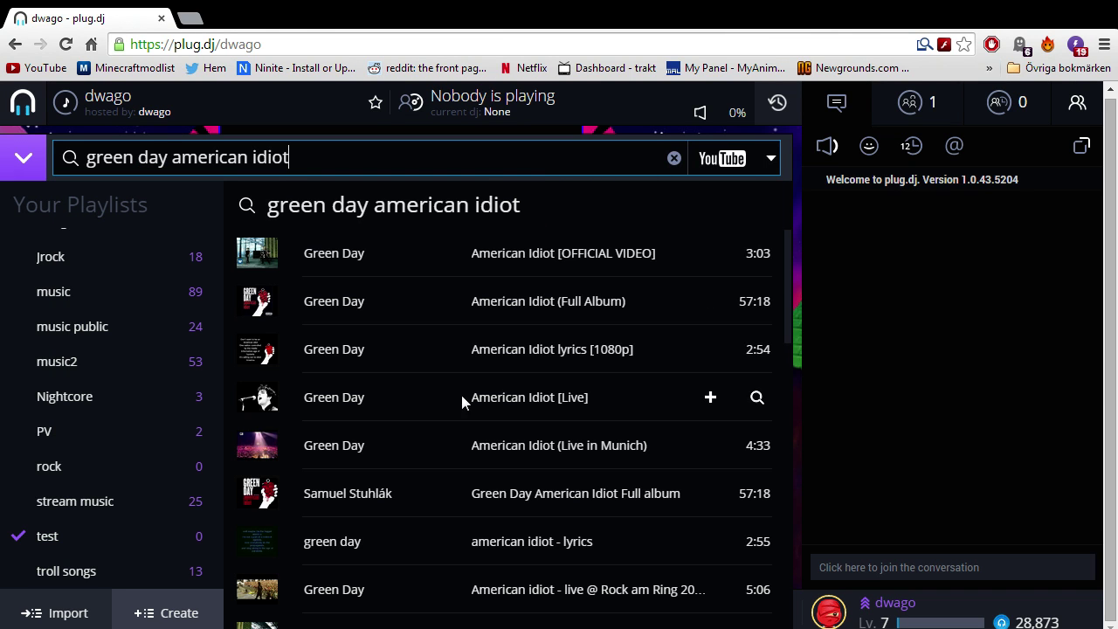
{"action": "mouse_move", "coordinate": [404, 302]}
{"action": "left_mouse_down"}
{"action": "mouse_move", "coordinate": [392, 323]}
{"action": "mouse_move", "coordinate": [404, 290]}
{"action": "left_mouse_up"}
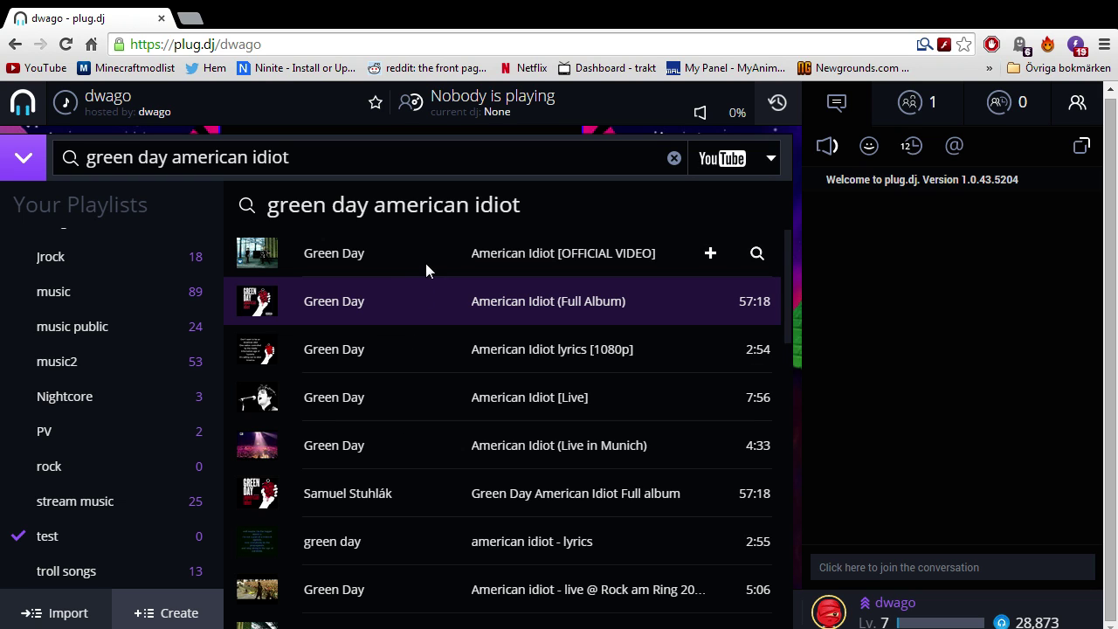
{"action": "left_click_drag", "start_coordinate": [427, 265], "coordinate": [52, 540]}
{"action": "left_click", "coordinate": [52, 537]}
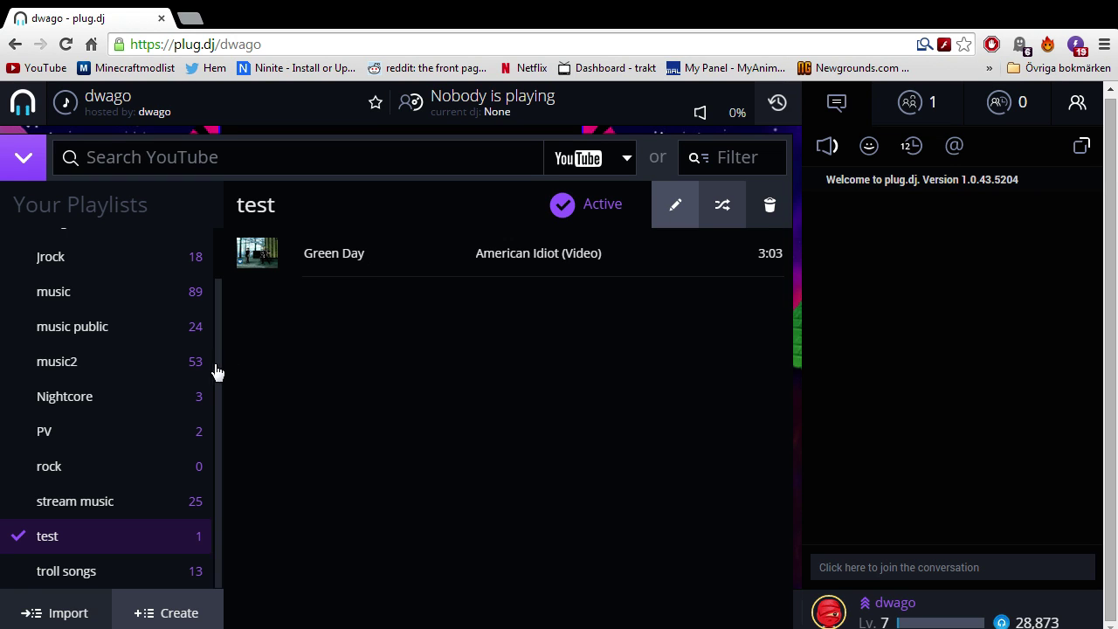
Search 'green day boulevard of broken dreams', add the lyrics video to test, then close the playlists
{"action": "left_click", "coordinate": [190, 157]}
{"action": "type", "text": "green"}
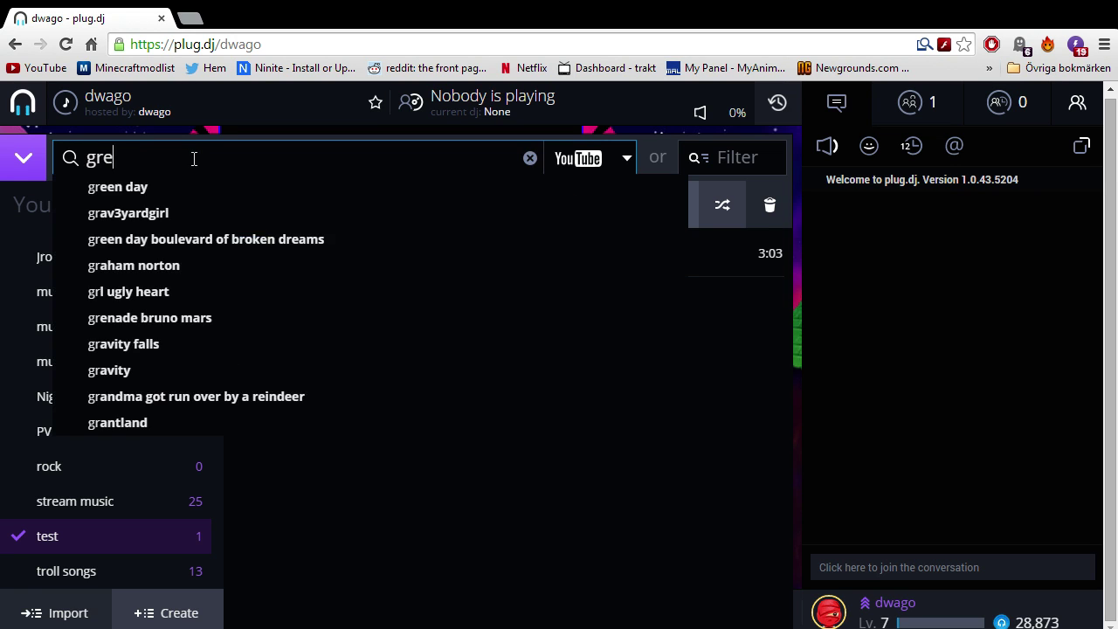
{"action": "key", "text": "Down"}
{"action": "key", "text": "Down"}
{"action": "key", "text": "Return"}
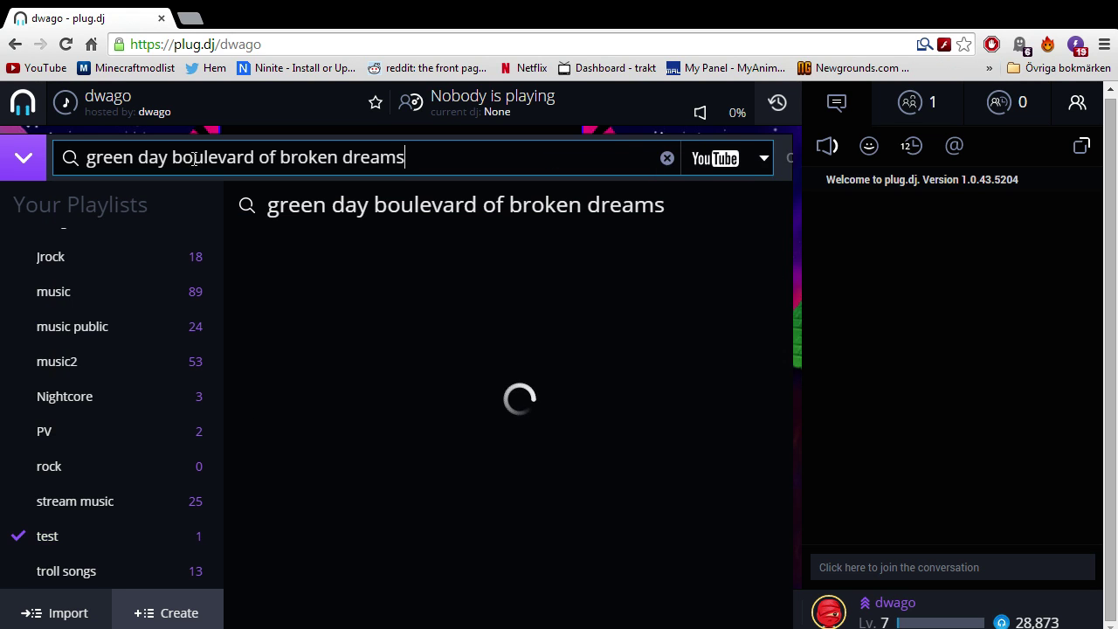
{"action": "left_click_drag", "start_coordinate": [450, 300], "coordinate": [118, 538]}
{"action": "left_click", "coordinate": [109, 535]}
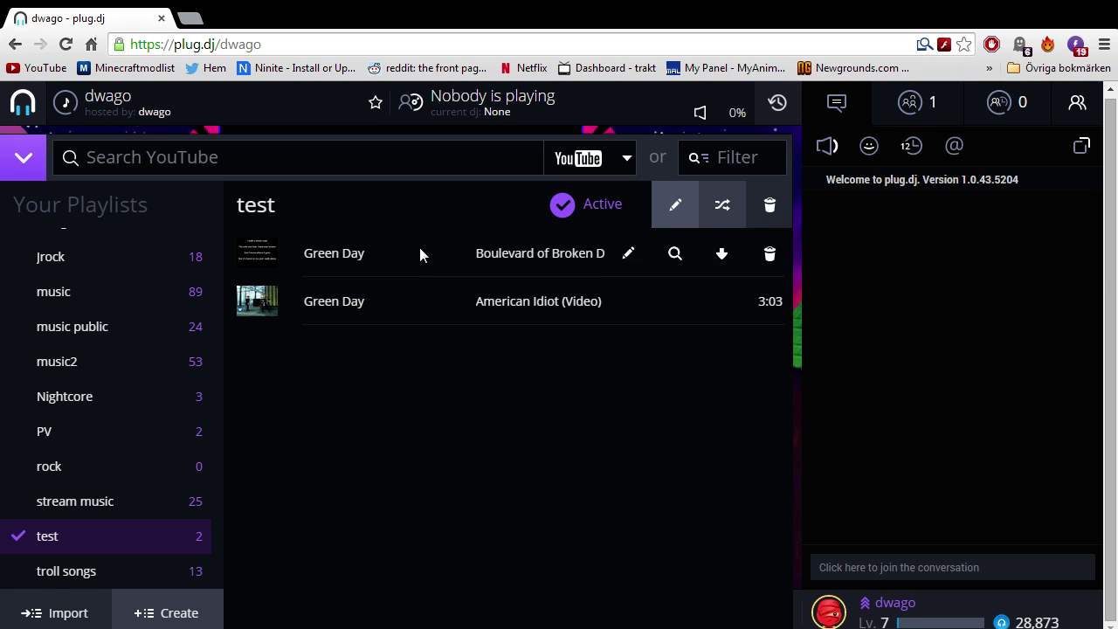
{"action": "left_click", "coordinate": [24, 157]}
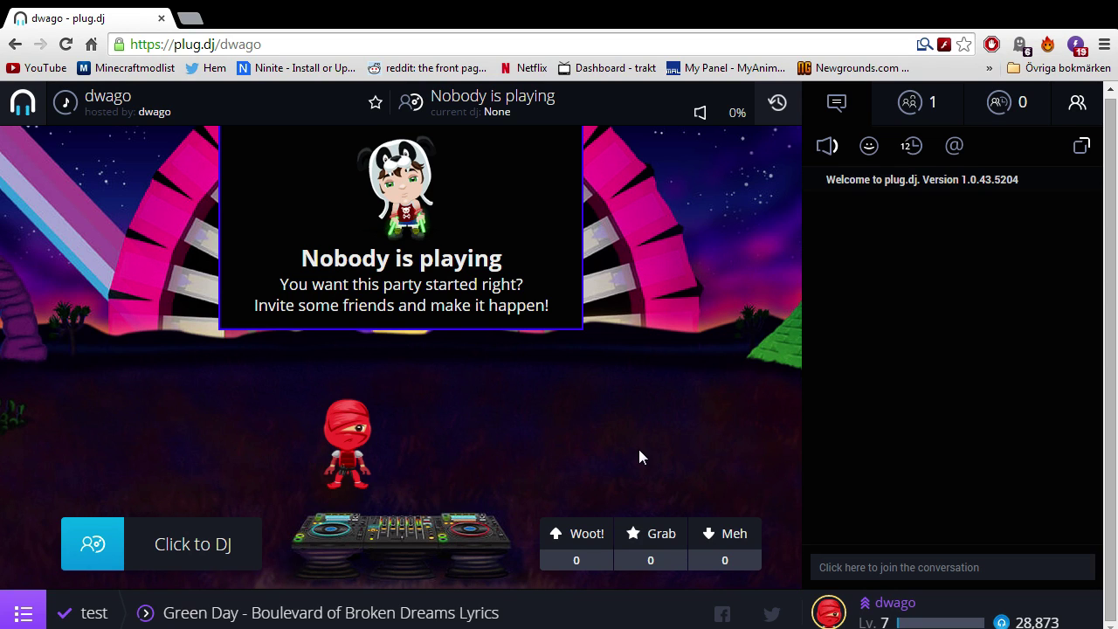
Join the DJ booth so 'Boulevard of Broken Dreams Lyrics' starts playing
{"action": "left_click", "coordinate": [252, 543]}
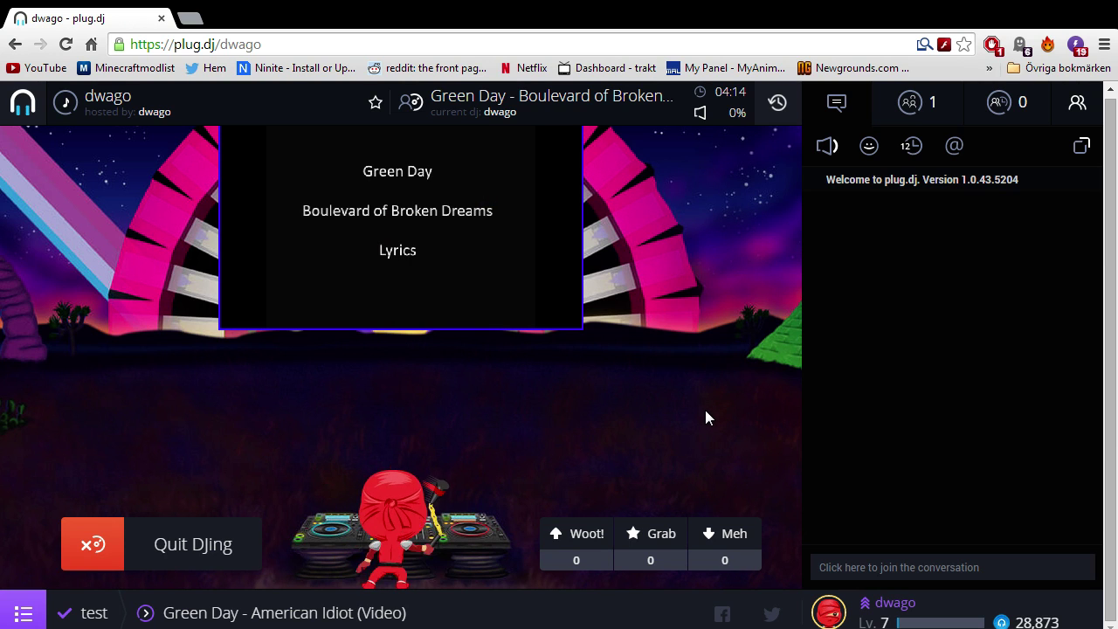
{"action": "mouse_move", "coordinate": [397, 520]}
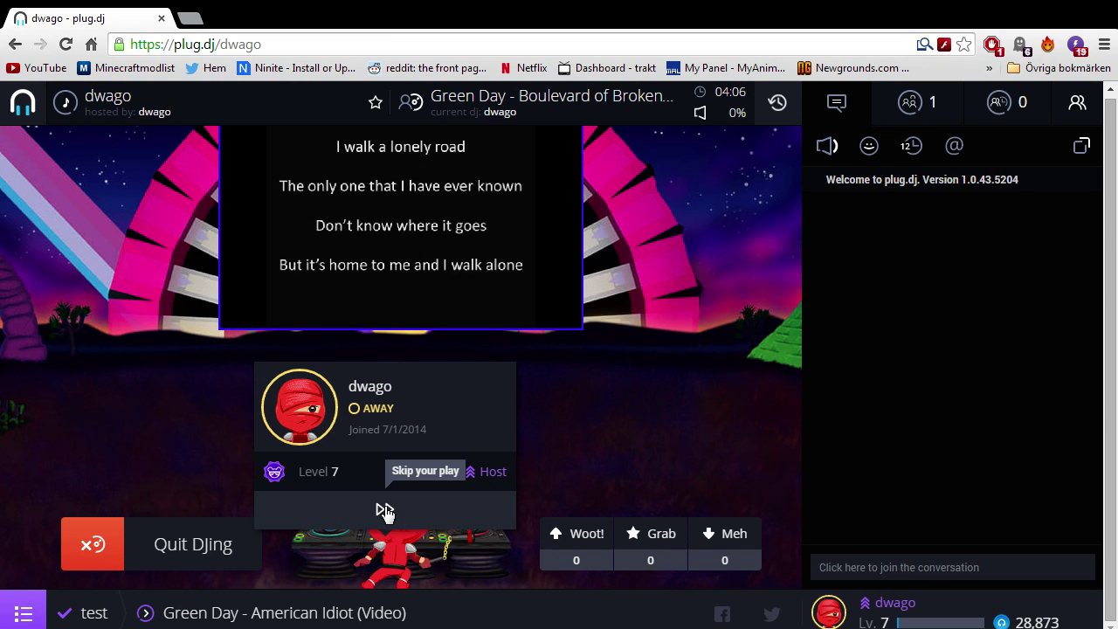
Switch the right panel to People, view your own user card, and close it
{"action": "left_click", "coordinate": [902, 104]}
{"action": "left_click", "coordinate": [856, 98]}
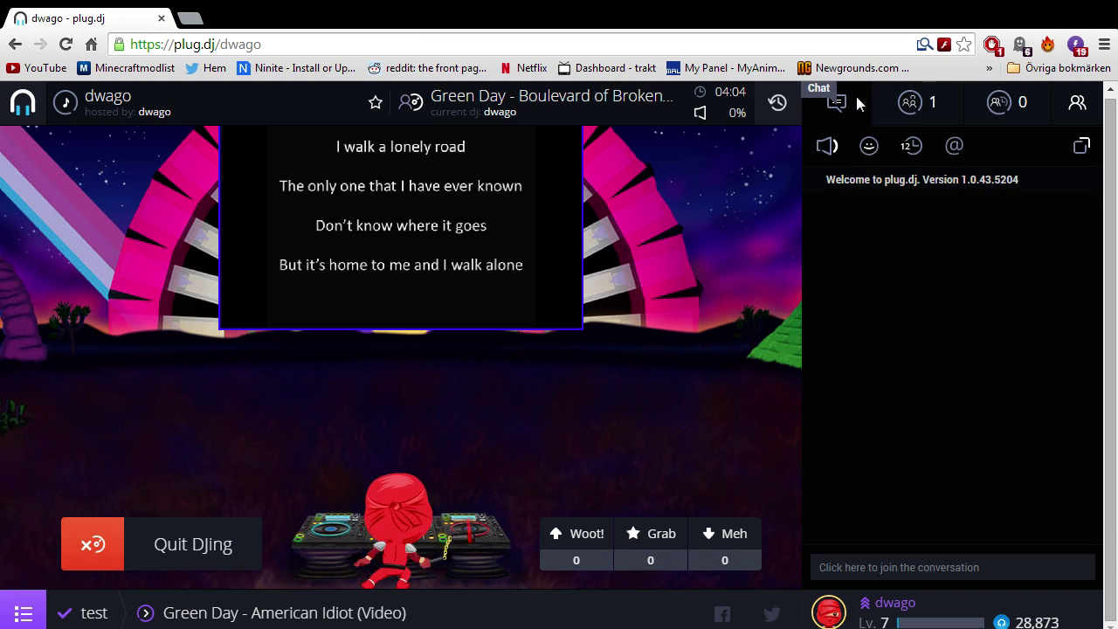
{"action": "left_click", "coordinate": [897, 99]}
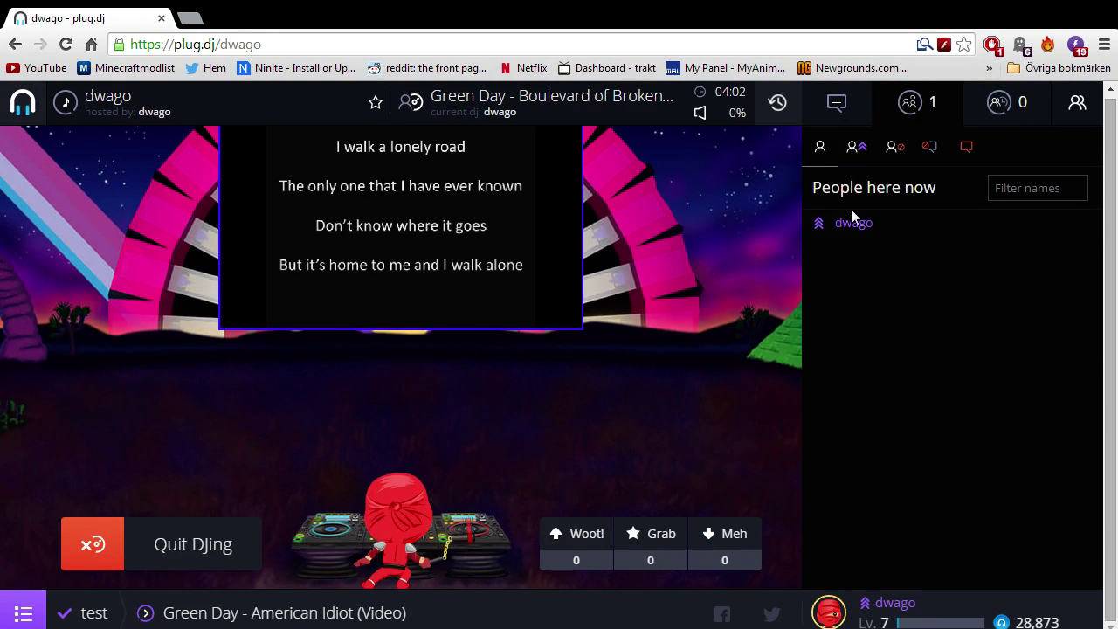
{"action": "left_click", "coordinate": [835, 104]}
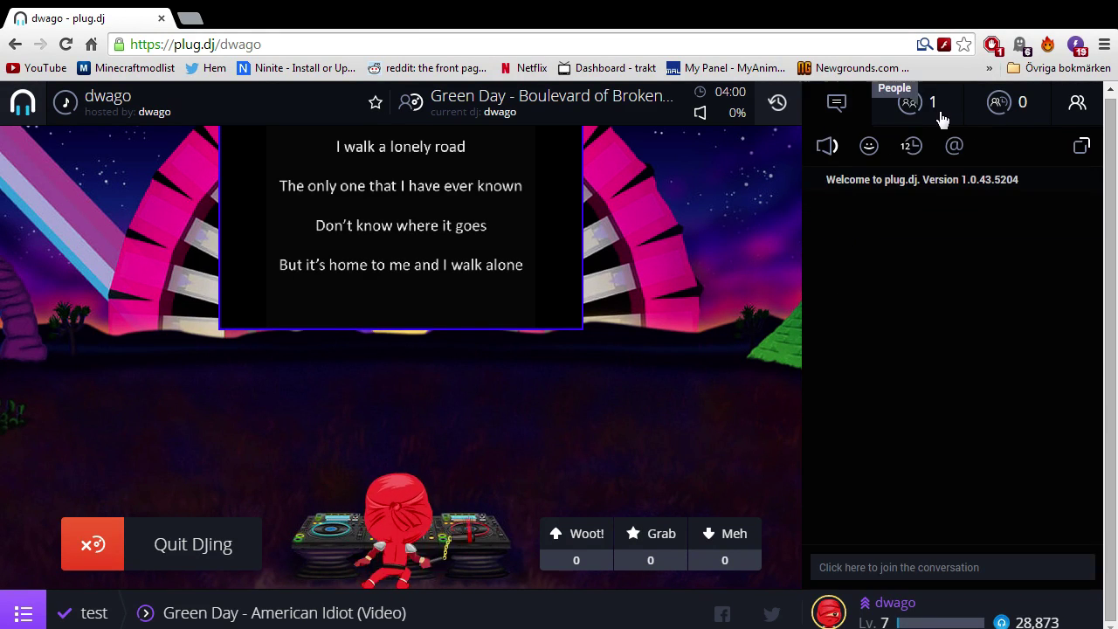
{"action": "left_click", "coordinate": [911, 102]}
{"action": "left_click", "coordinate": [851, 224]}
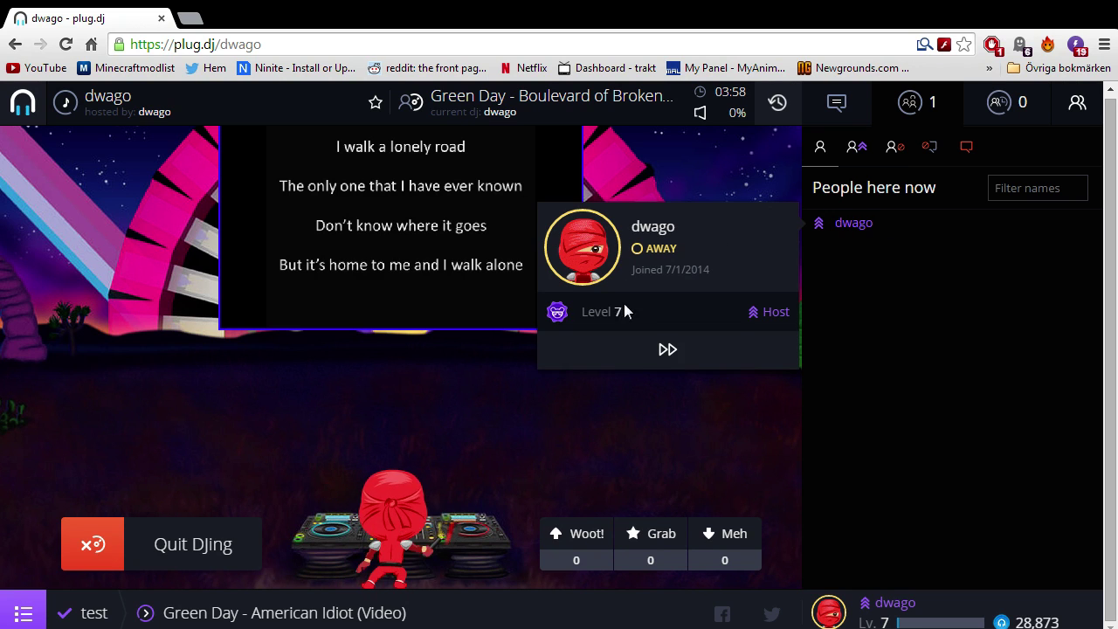
{"action": "left_click", "coordinate": [804, 354]}
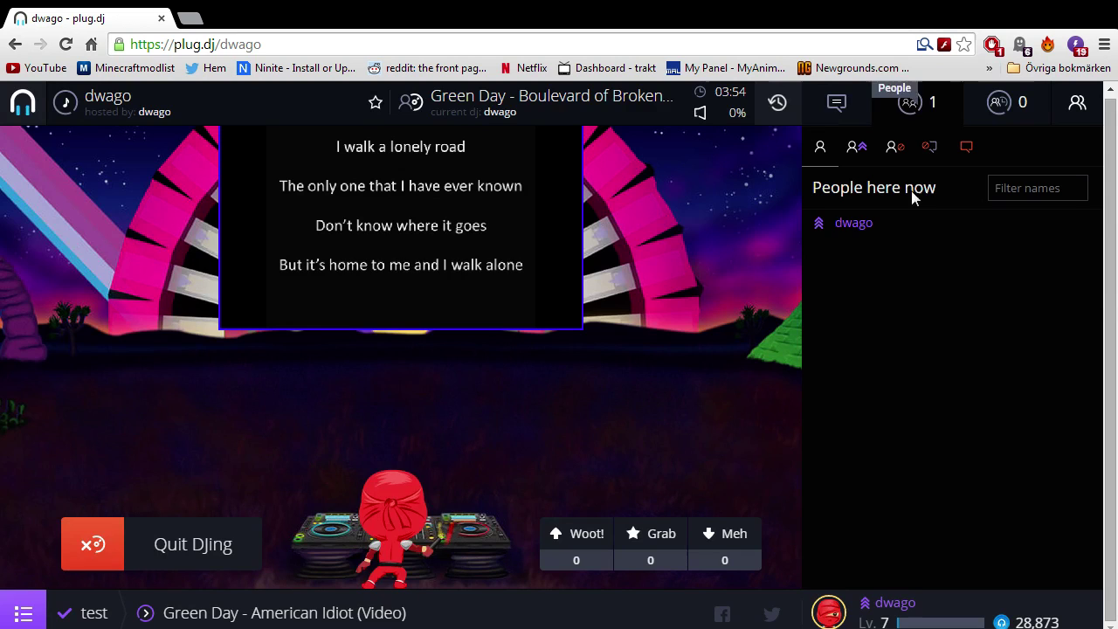